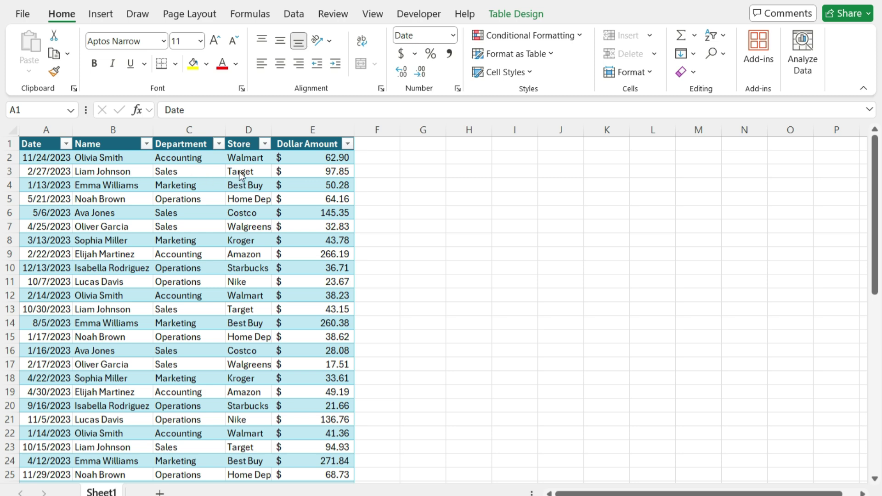
In G2, start a PIVOTBY formula with Name as rows, Department as columns, Dollar Amount as values.
{"action": "left_click", "coordinate": [419, 160]}
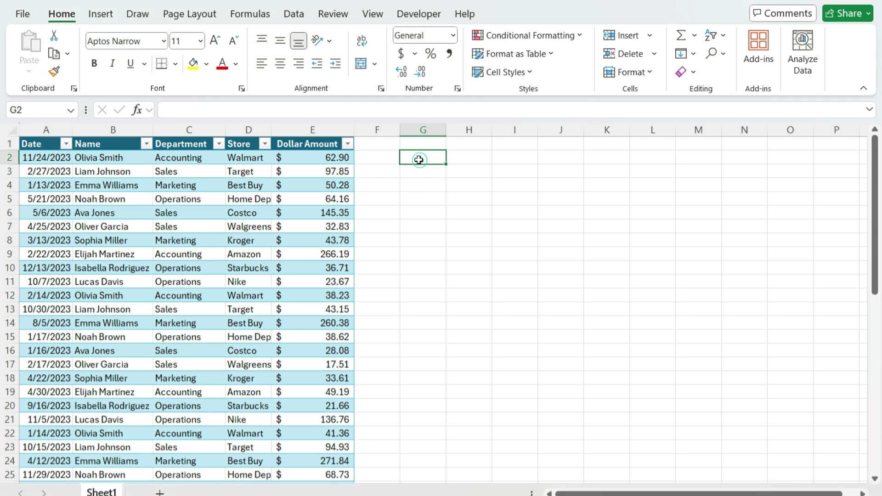
{"action": "type", "text": "=pivotby"}
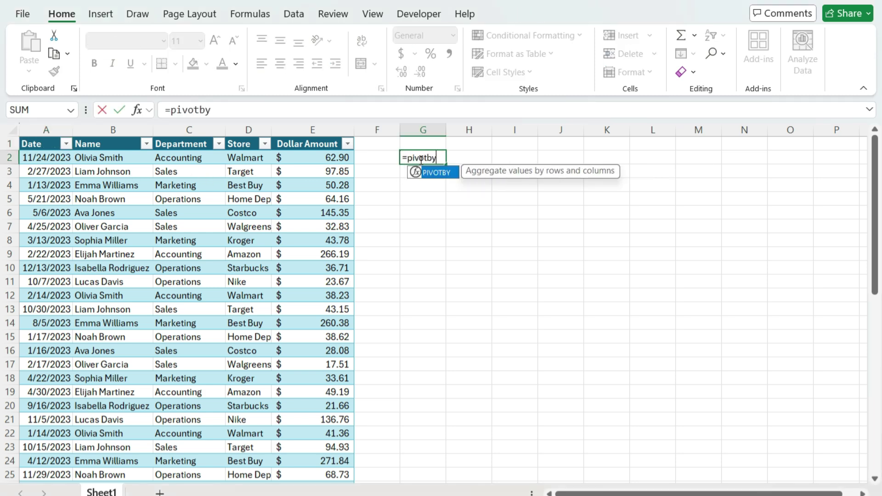
{"action": "key", "text": "Tab"}
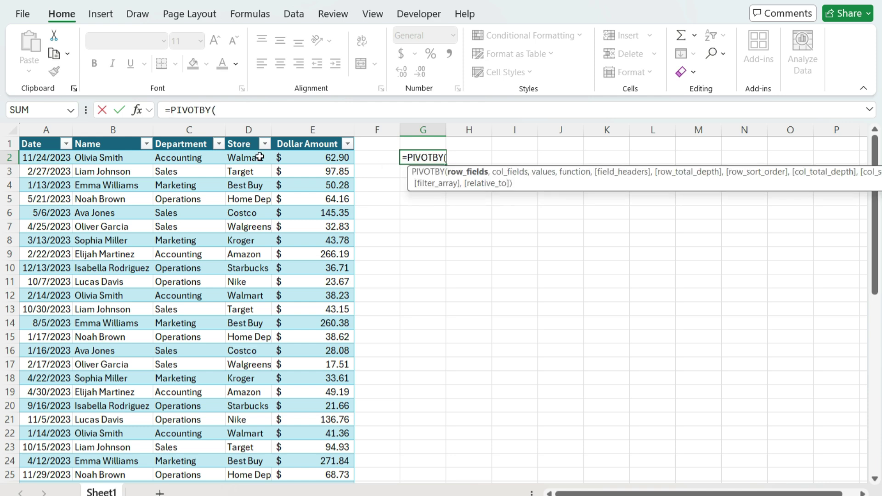
{"action": "left_click", "coordinate": [125, 136]}
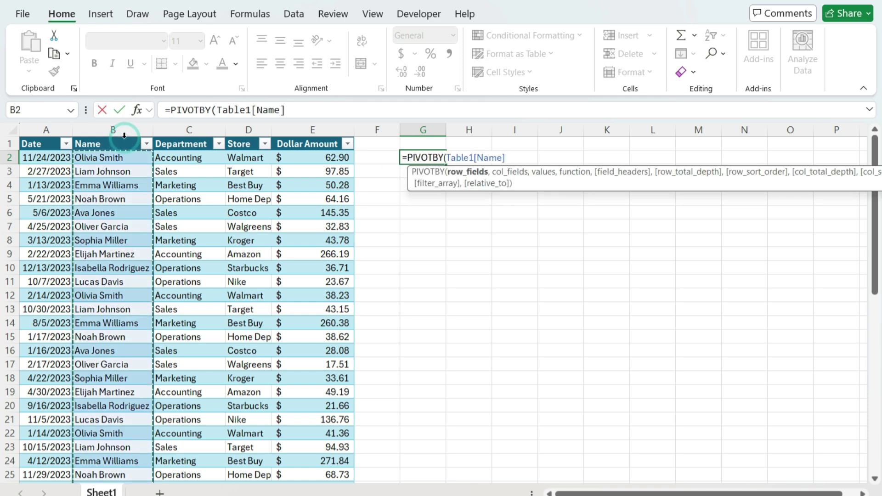
{"action": "type", "text": ","}
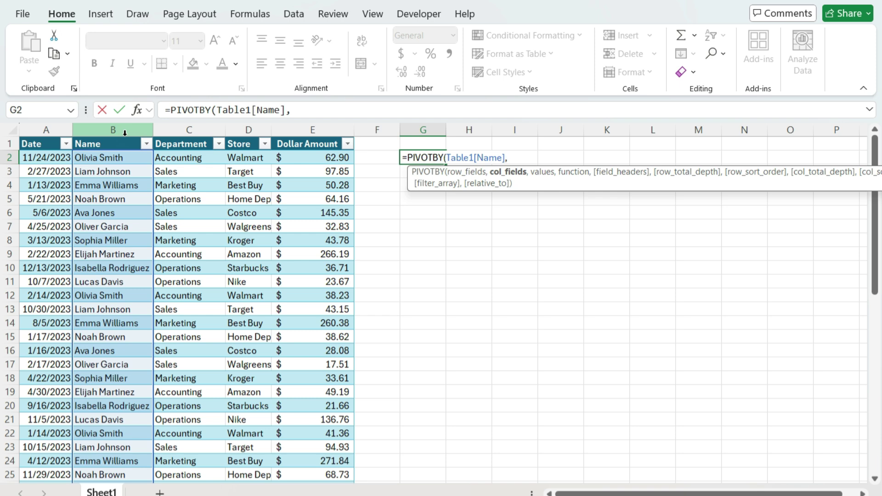
{"action": "left_click", "coordinate": [186, 136]}
{"action": "type", "text": ","}
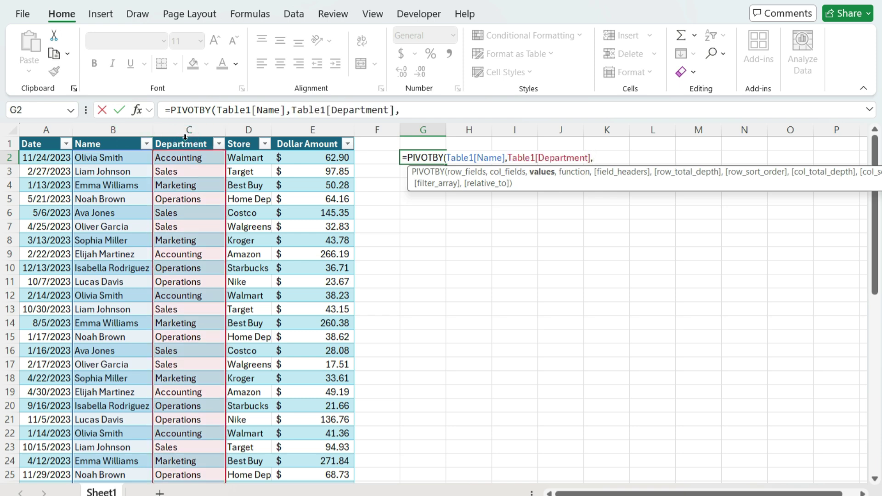
{"action": "left_click", "coordinate": [296, 137]}
{"action": "type", "text": ","}
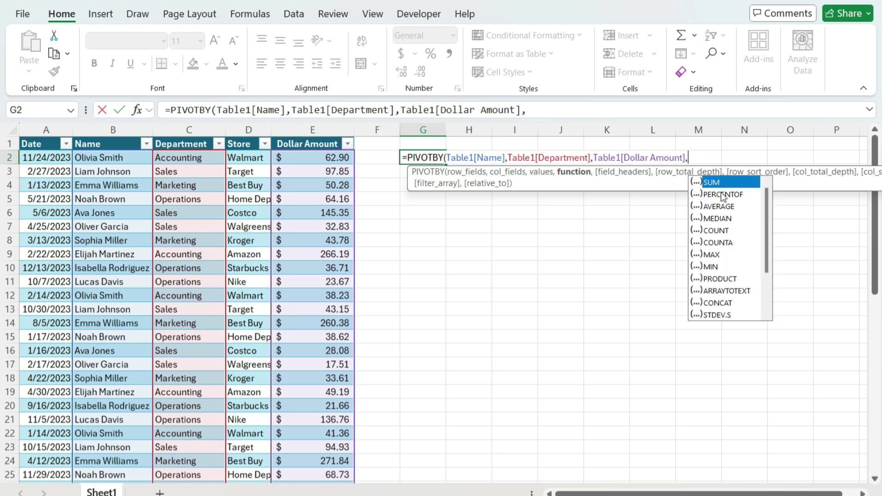
Choose SUM as the aggregation function and complete the PIVOTBY formula.
{"action": "scroll", "coordinate": [739, 267], "scroll_direction": "down", "scroll_amount": 2}
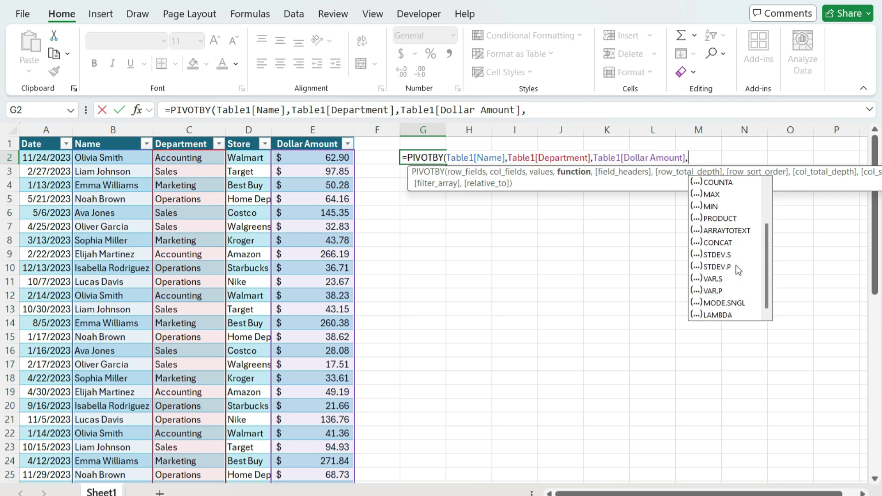
{"action": "scroll", "coordinate": [736, 266], "scroll_direction": "up", "scroll_amount": 2}
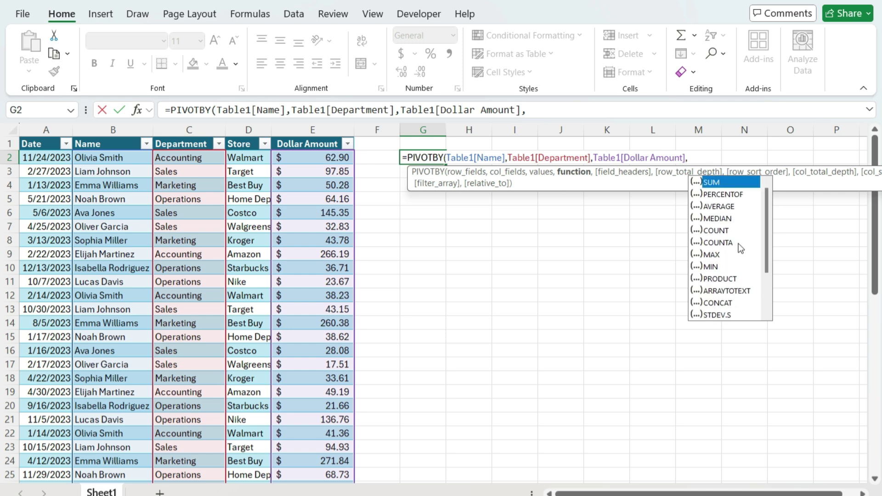
{"action": "double_click", "coordinate": [717, 182]}
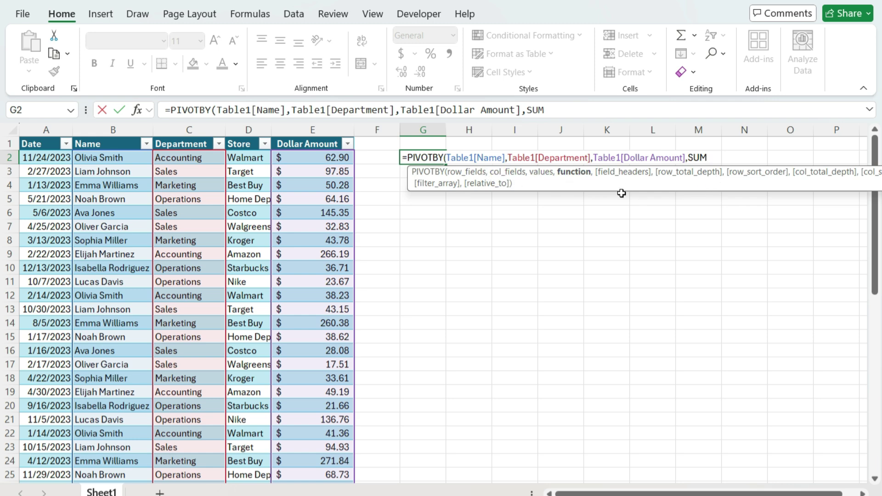
{"action": "type", "text": ")"}
{"action": "key", "text": "Return"}
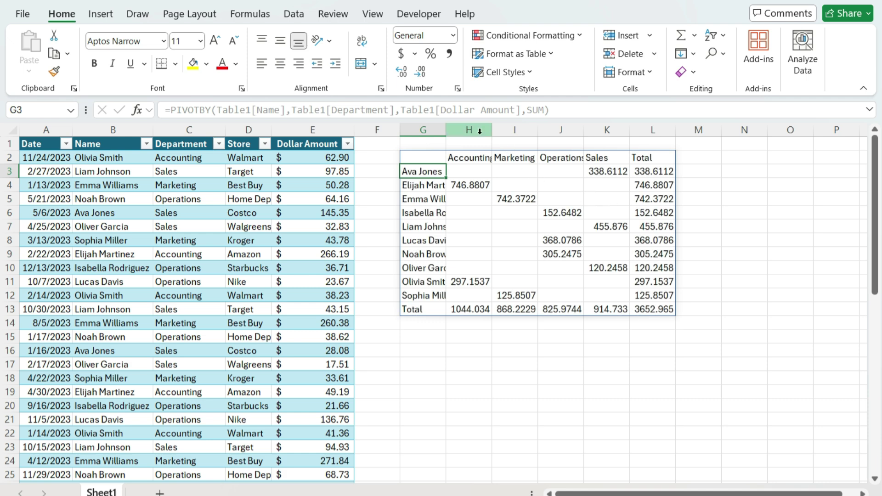
Autofit column G and format columns H:L as Accounting currency with no decimals.
{"action": "double_click", "coordinate": [446, 130]}
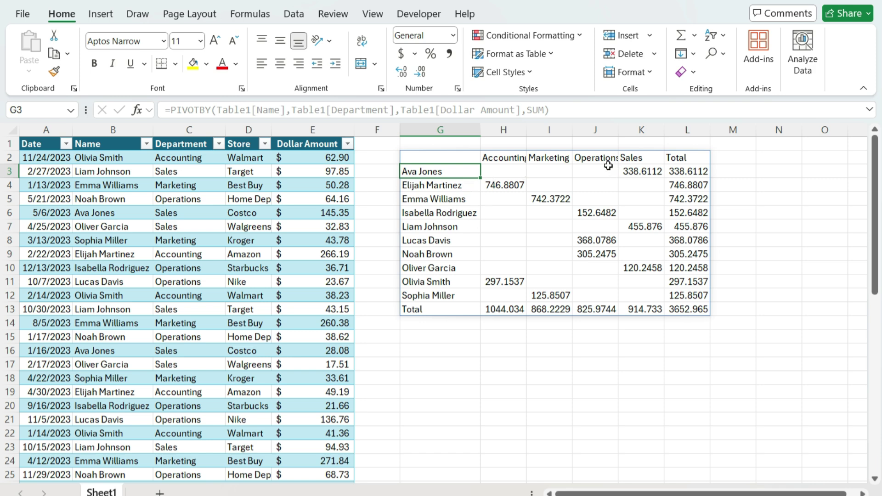
{"action": "left_click_drag", "start_coordinate": [504, 131], "coordinate": [688, 130]}
{"action": "left_click", "coordinate": [398, 56]}
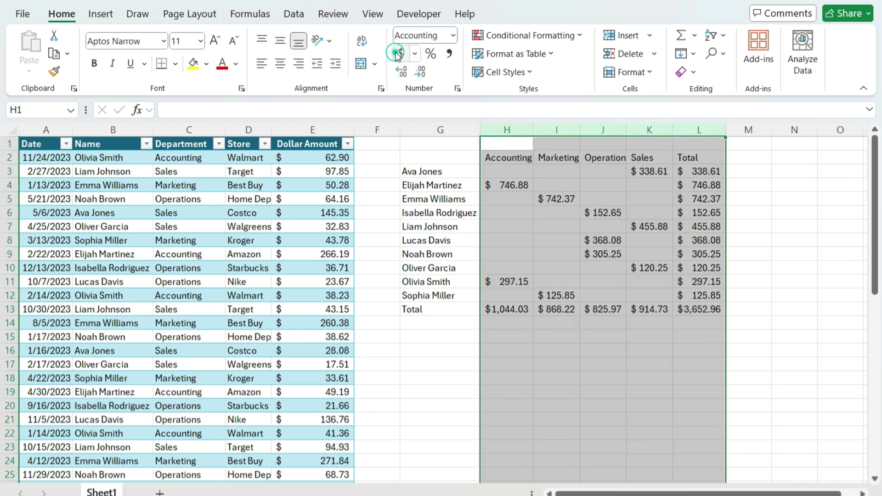
{"action": "left_click", "coordinate": [427, 75]}
{"action": "left_click", "coordinate": [427, 75]}
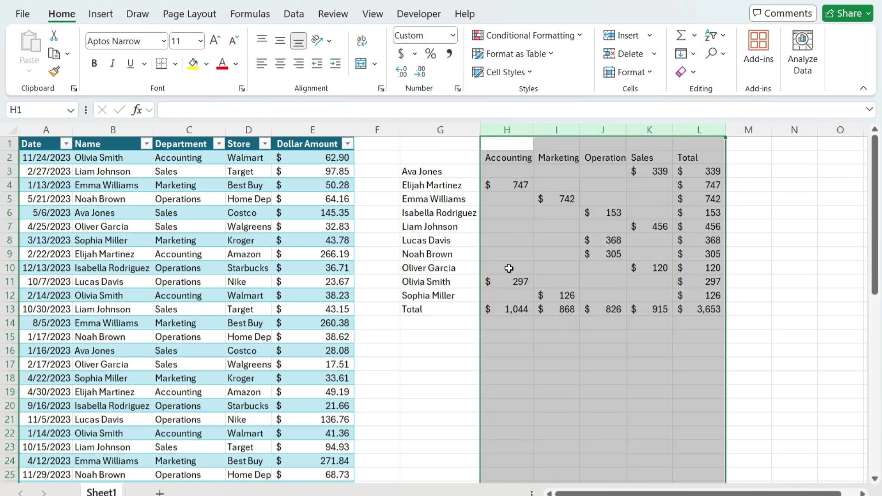
{"action": "left_click", "coordinate": [426, 352]}
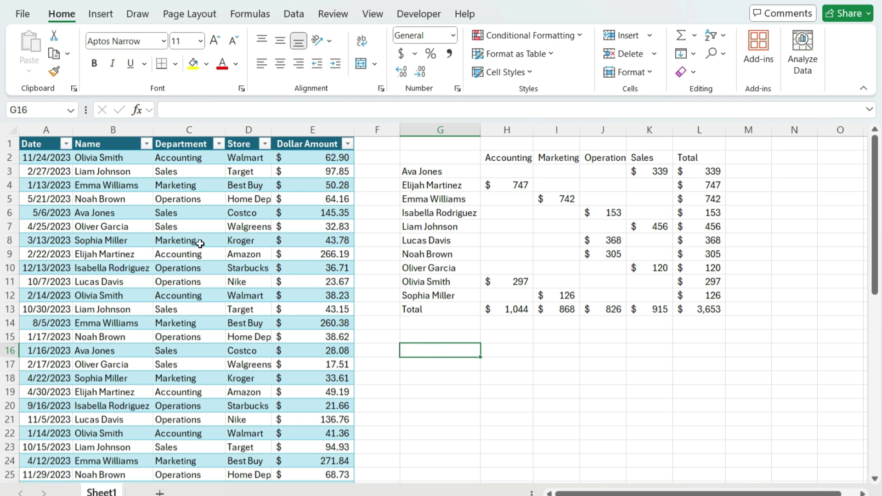
{"action": "left_click", "coordinate": [190, 201]}
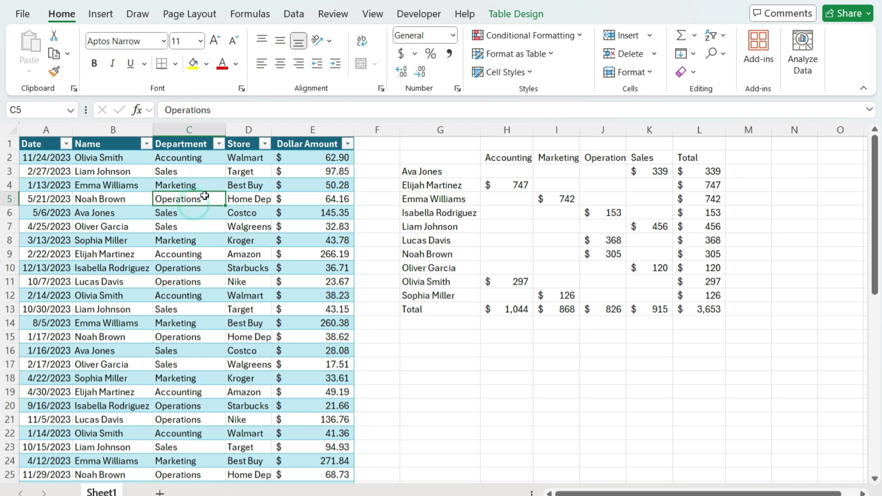
Insert a PivotTable from the sales table on the existing worksheet at cell G16.
{"action": "left_click", "coordinate": [101, 14]}
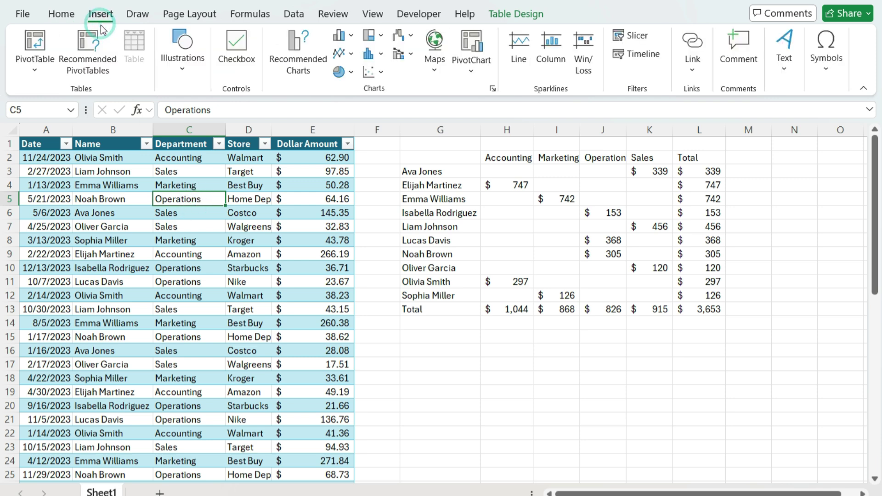
{"action": "left_click", "coordinate": [54, 44]}
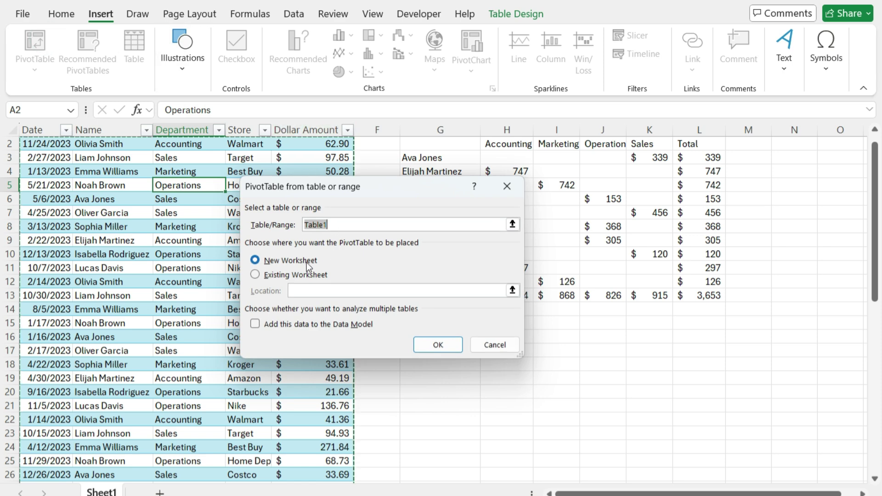
{"action": "left_click", "coordinate": [292, 274]}
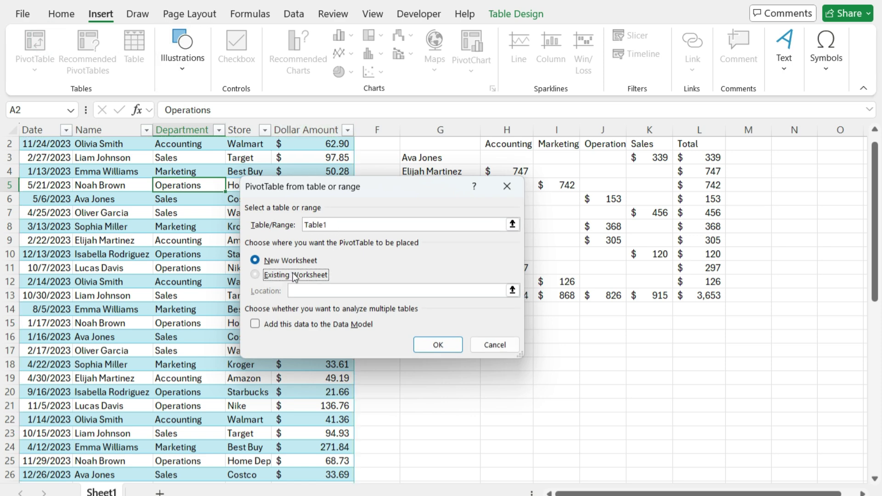
{"action": "left_click", "coordinate": [512, 290]}
{"action": "left_click", "coordinate": [446, 338]}
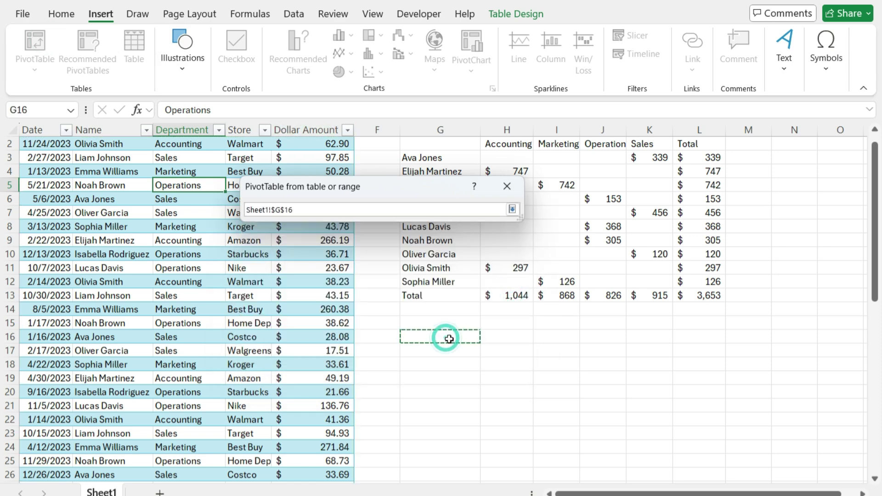
{"action": "key", "text": "Return"}
{"action": "left_click", "coordinate": [435, 345]}
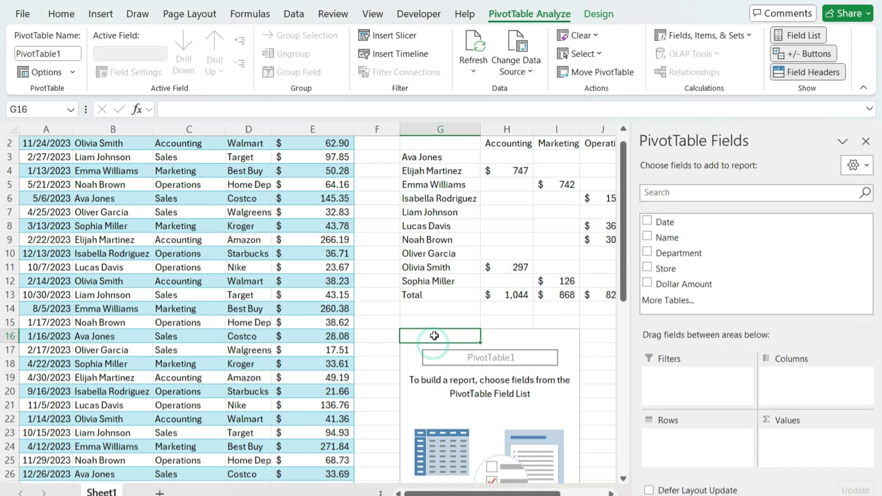
Add Name to Rows, Department to Columns and Dollar Amount to Values in the PivotTable.
{"action": "left_click_drag", "start_coordinate": [680, 237], "coordinate": [725, 444]}
{"action": "left_click_drag", "start_coordinate": [693, 264], "coordinate": [814, 381]}
{"action": "left_click_drag", "start_coordinate": [715, 291], "coordinate": [788, 438]}
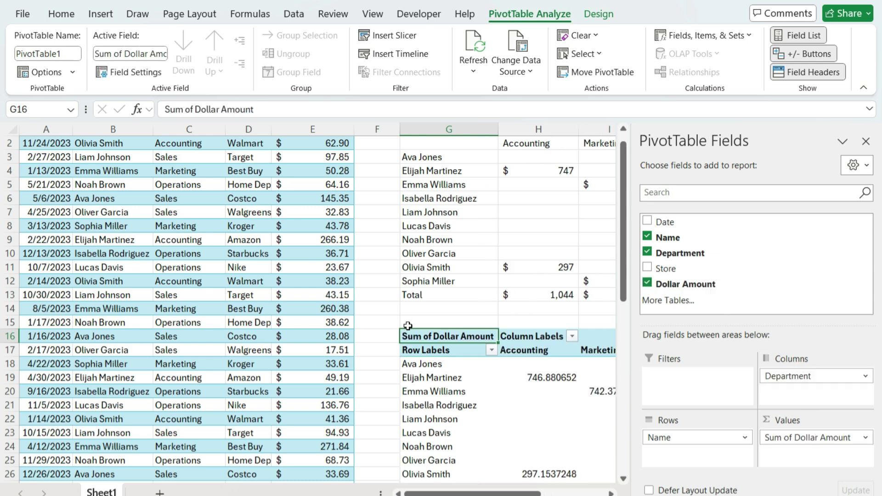
{"action": "left_click", "coordinate": [394, 321]}
Format the PivotTable totals H18:L28 as Accounting currency with no decimals.
{"action": "scroll", "coordinate": [749, 287], "scroll_direction": "down", "scroll_amount": 1}
{"action": "scroll", "coordinate": [749, 287], "scroll_direction": "down", "scroll_amount": 2}
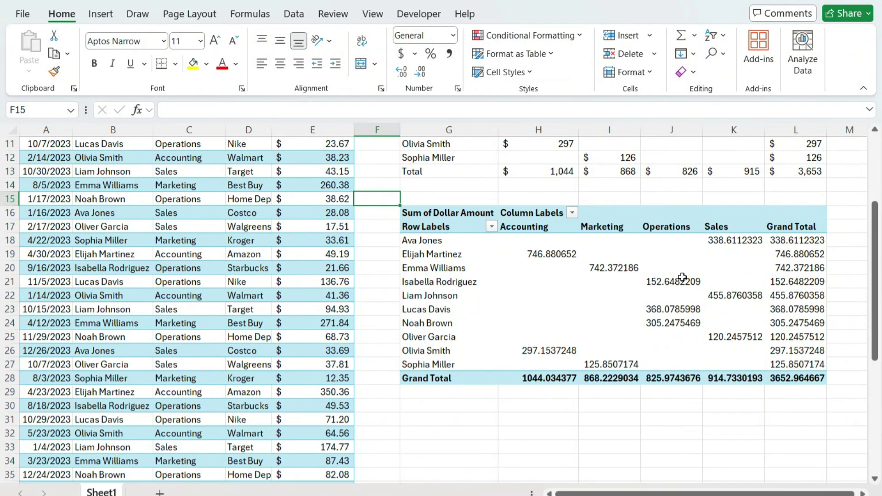
{"action": "left_click_drag", "start_coordinate": [539, 240], "coordinate": [784, 381]}
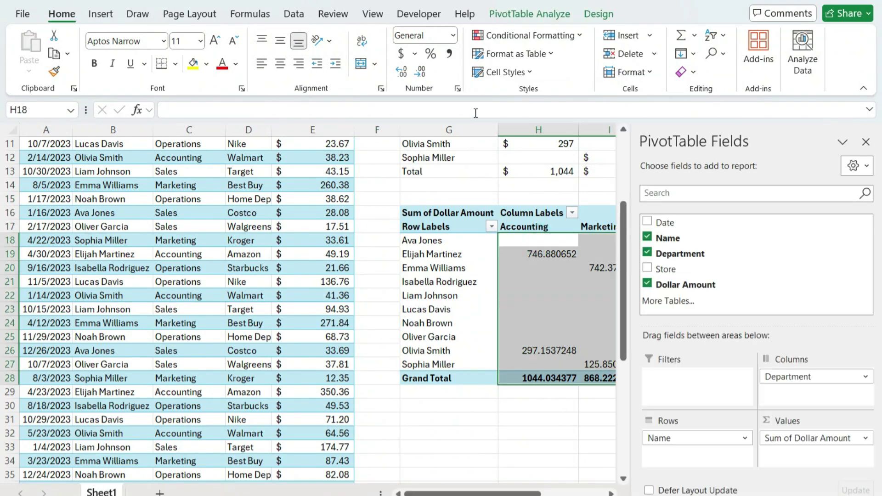
{"action": "left_click", "coordinate": [401, 54]}
{"action": "left_click", "coordinate": [419, 70]}
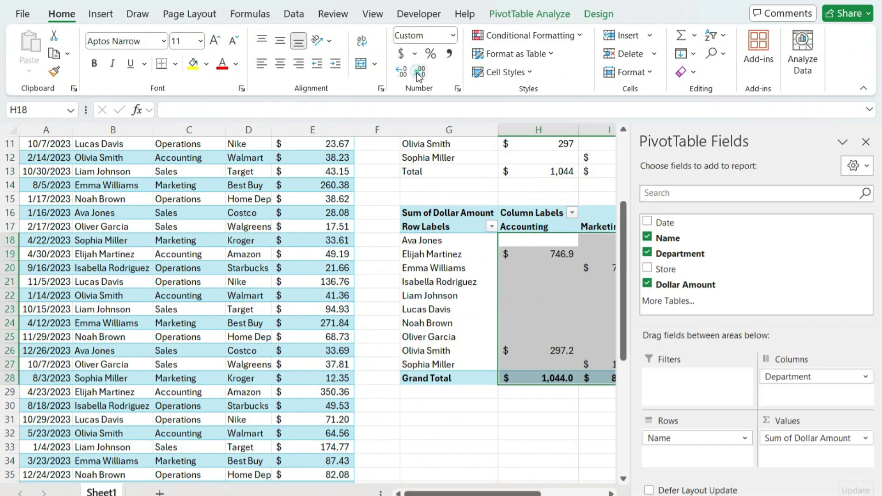
{"action": "left_click", "coordinate": [419, 70]}
{"action": "left_click", "coordinate": [389, 197]}
{"action": "scroll", "coordinate": [827, 242], "scroll_direction": "up", "scroll_amount": 3}
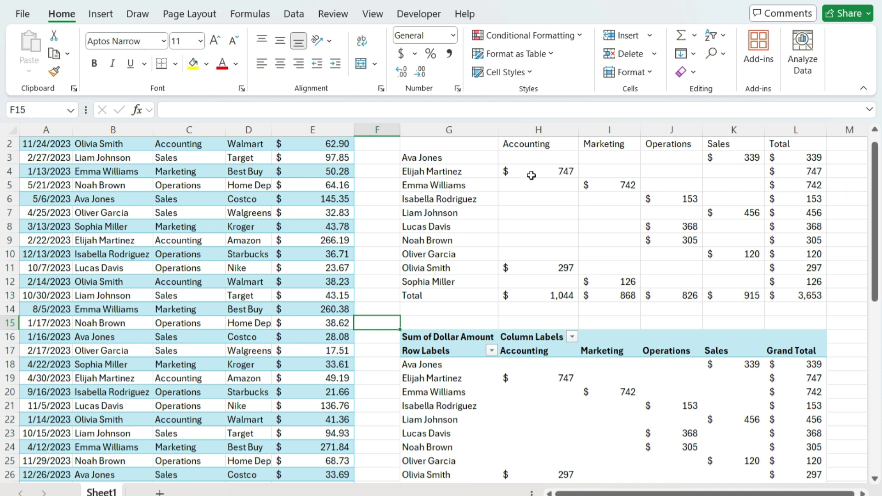
{"action": "left_click", "coordinate": [551, 171]}
{"action": "key", "text": "BackSpace"}
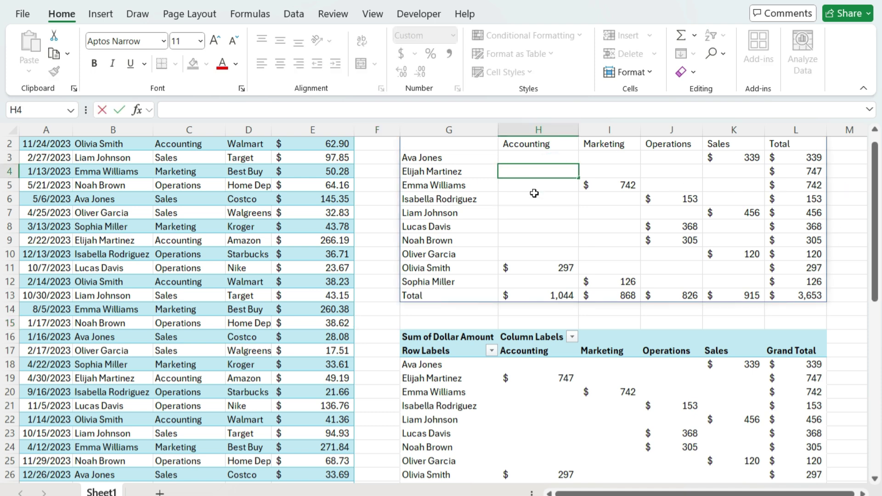
{"action": "key", "text": "Escape"}
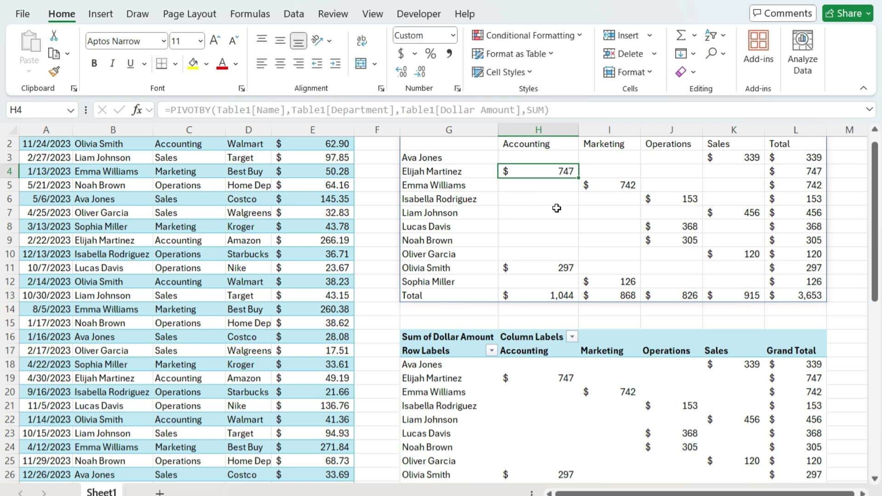
{"action": "scroll", "coordinate": [563, 225], "scroll_direction": "up", "scroll_amount": 1}
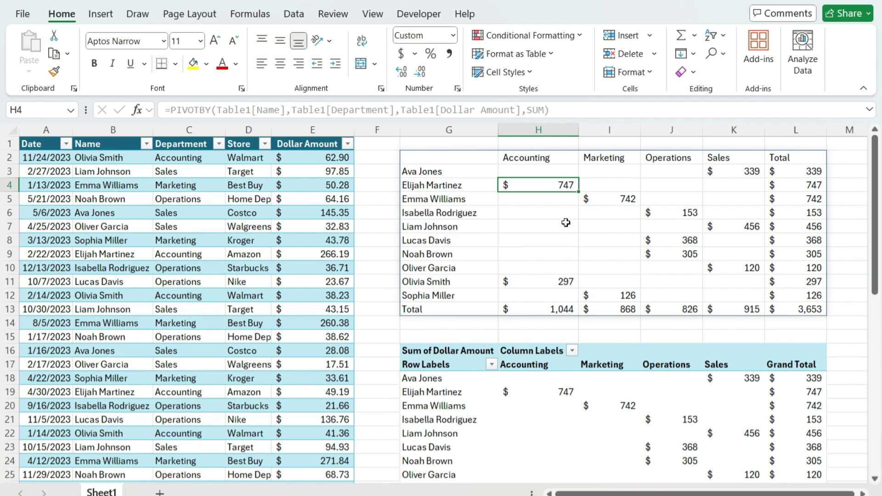
{"action": "scroll", "coordinate": [563, 228], "scroll_direction": "down", "scroll_amount": 2}
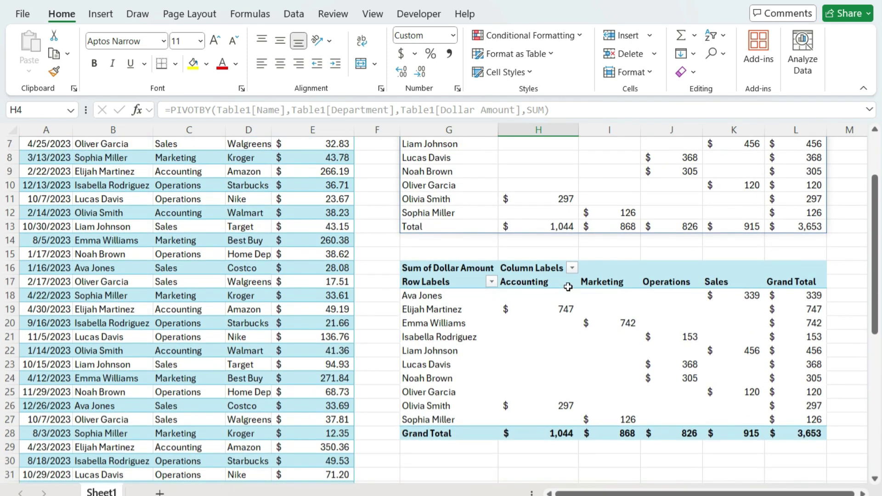
{"action": "left_click", "coordinate": [545, 309]}
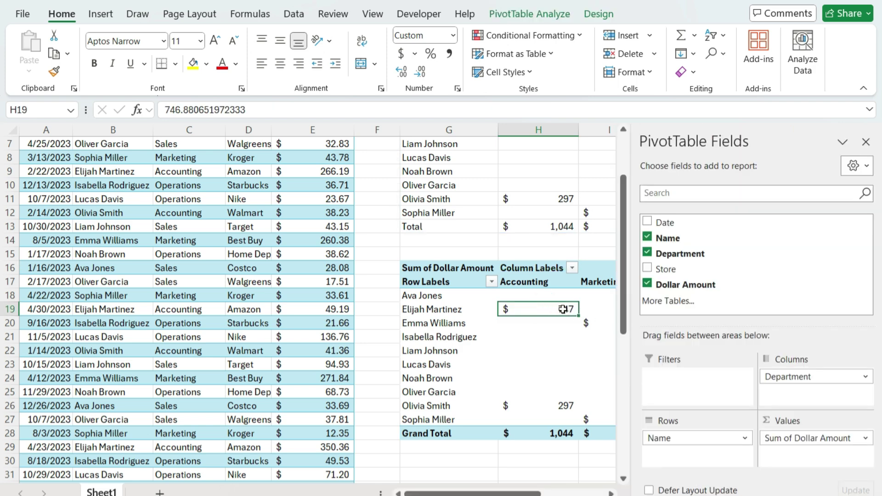
{"action": "double_click", "coordinate": [563, 309]}
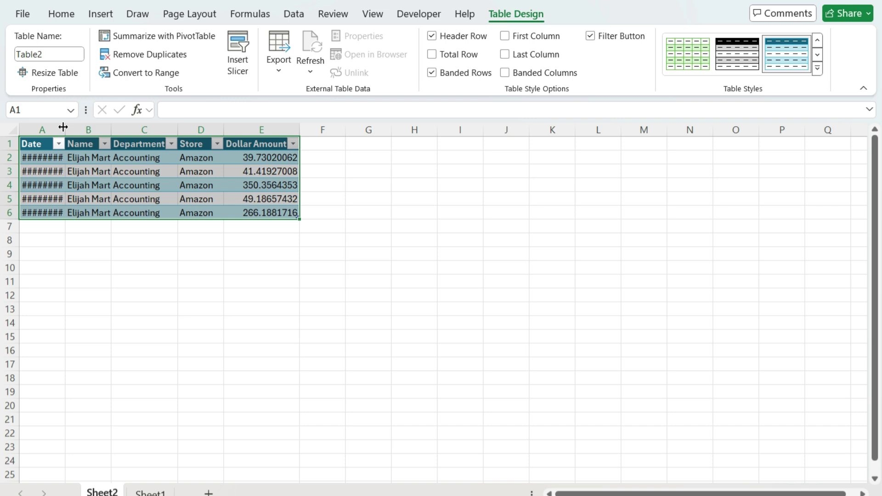
{"action": "double_click", "coordinate": [63, 126]}
{"action": "left_click", "coordinate": [207, 185]}
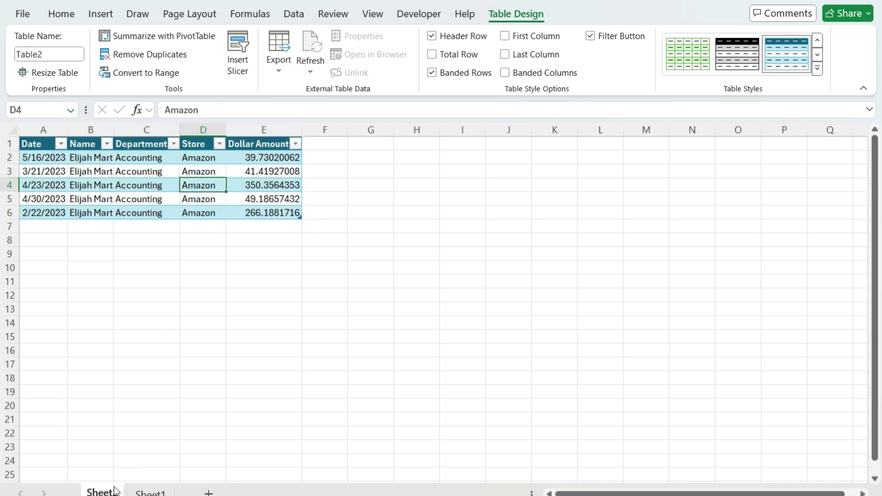
{"action": "right_click", "coordinate": [116, 490]}
{"action": "left_click", "coordinate": [155, 287]}
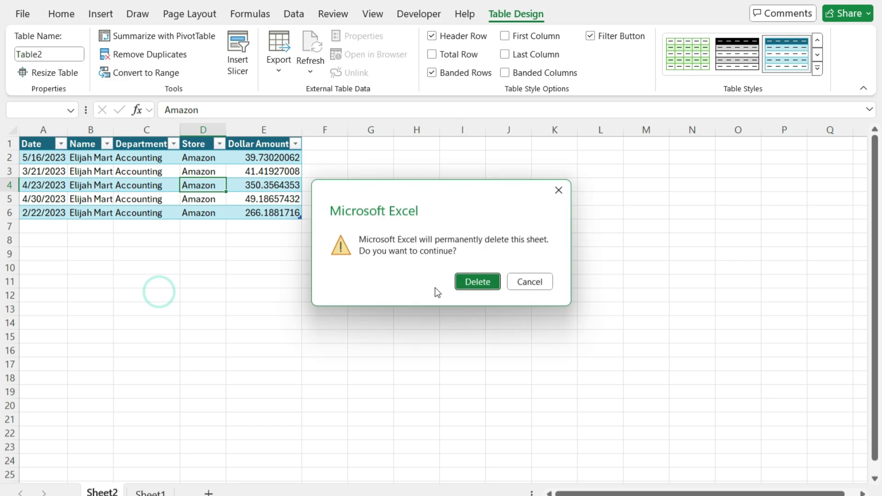
{"action": "left_click", "coordinate": [468, 286]}
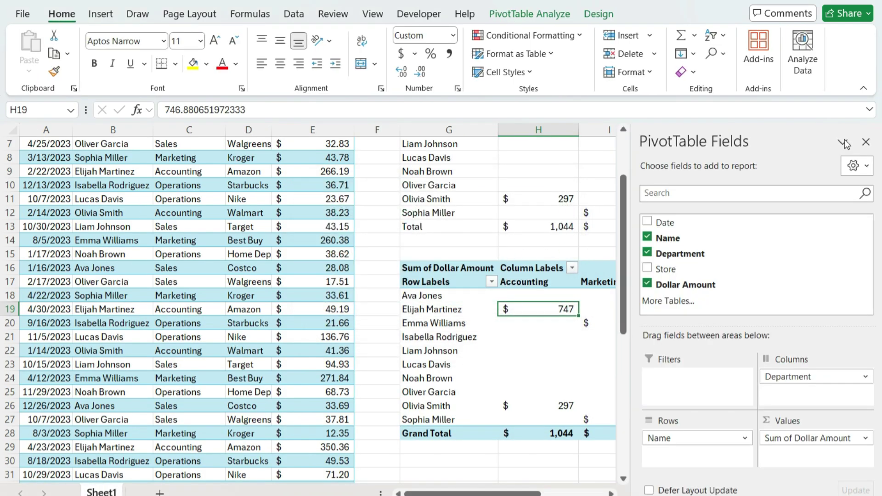
{"action": "scroll", "coordinate": [735, 257], "scroll_direction": "up", "scroll_amount": 2}
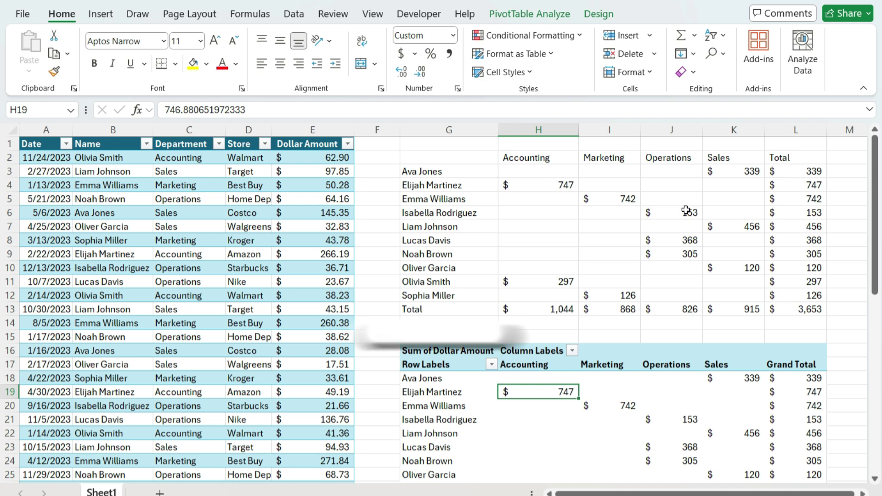
{"action": "scroll", "coordinate": [685, 222], "scroll_direction": "down", "scroll_amount": 1}
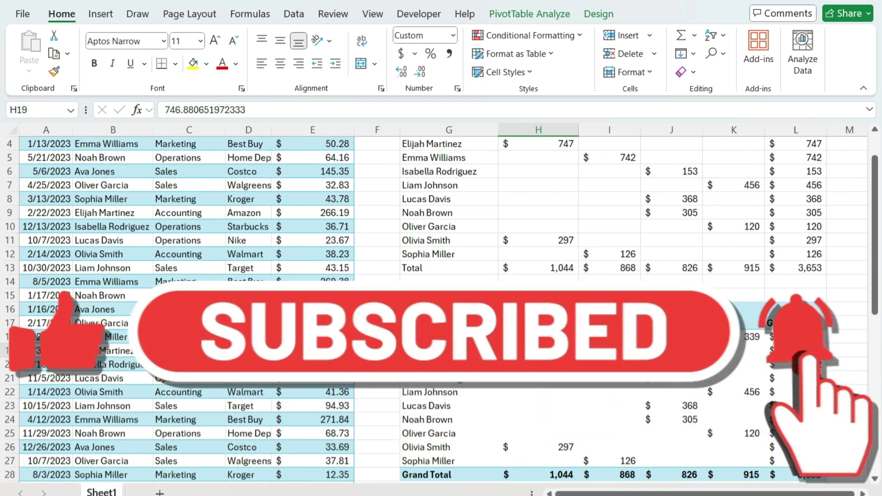
{"action": "scroll", "coordinate": [591, 257], "scroll_direction": "up", "scroll_amount": 1}
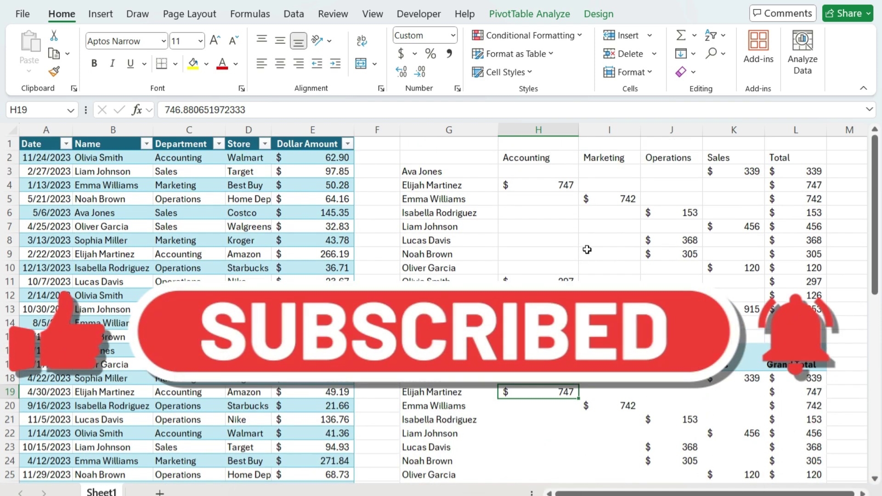